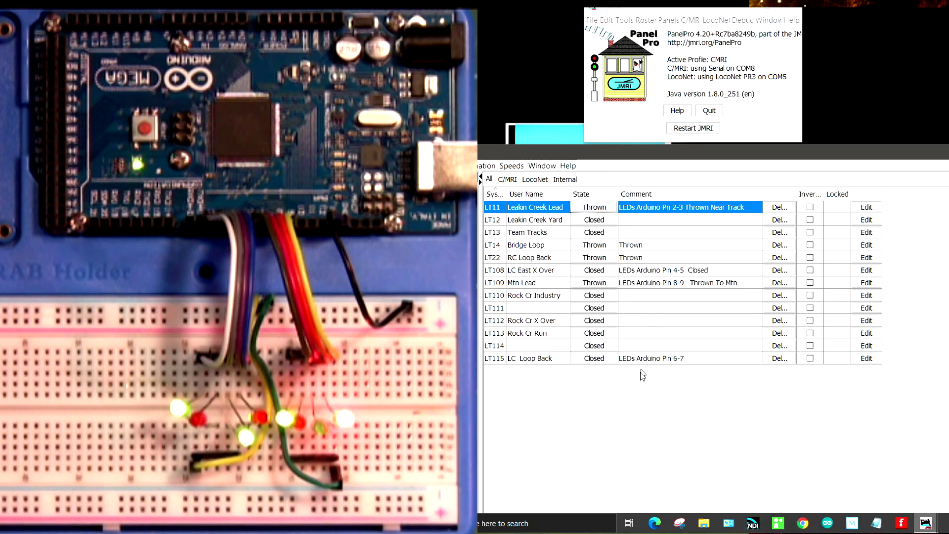
Toggle Leakin Creek Lead, LC East X Over, Mtn Lead and LC Loop Back and back to test their LEDs
left_click(602, 213)
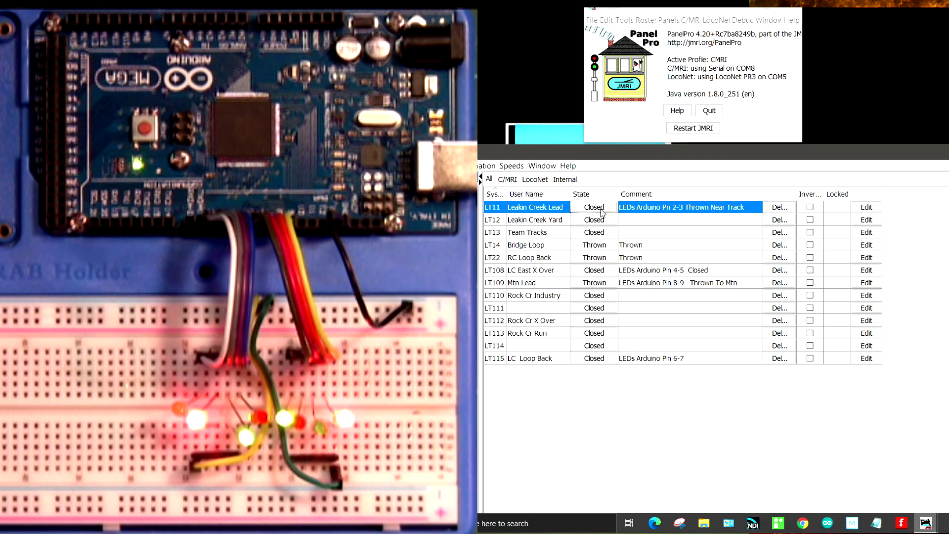
left_click(603, 213)
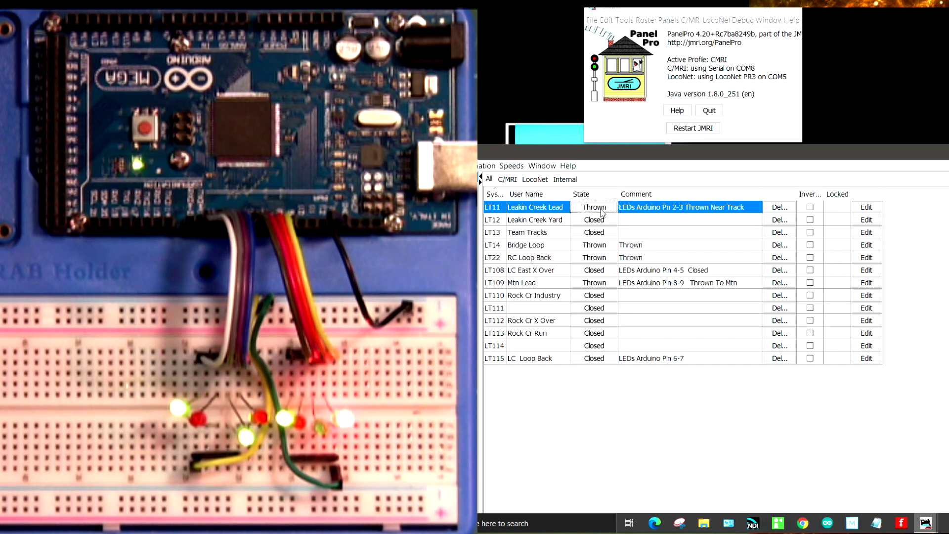
left_click(595, 270)
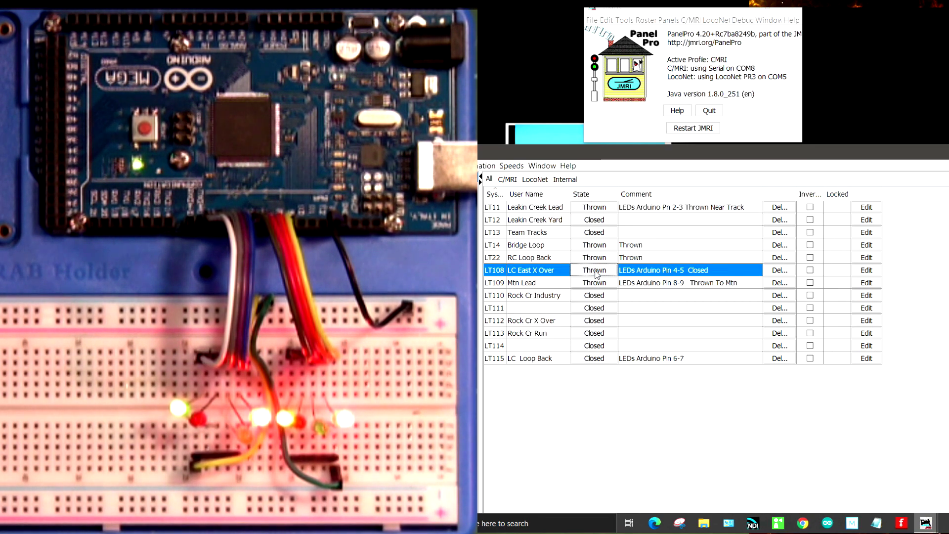
left_click(595, 271)
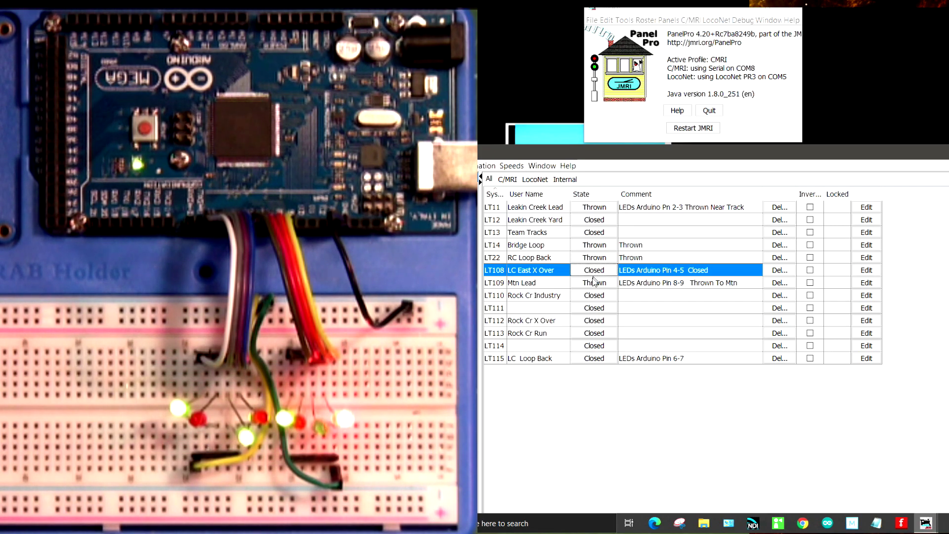
left_click(592, 286)
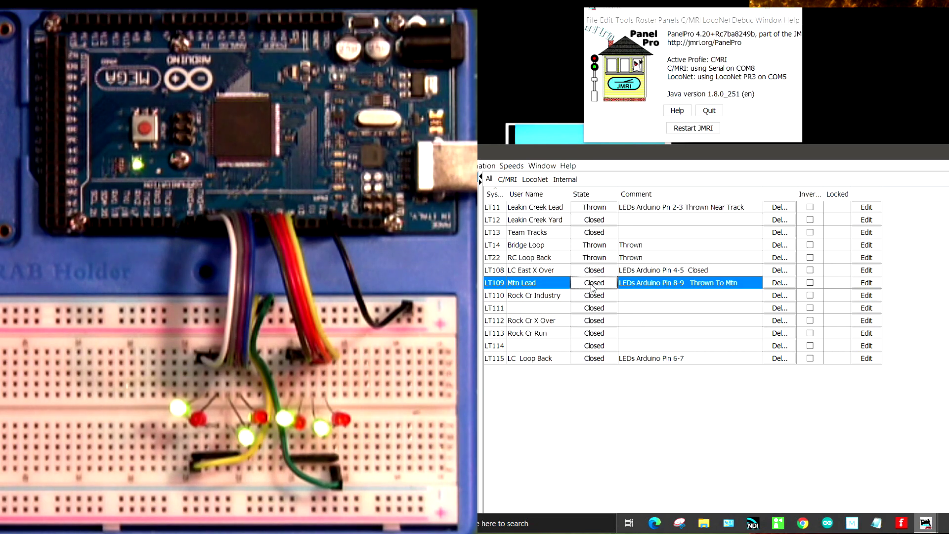
left_click(593, 285)
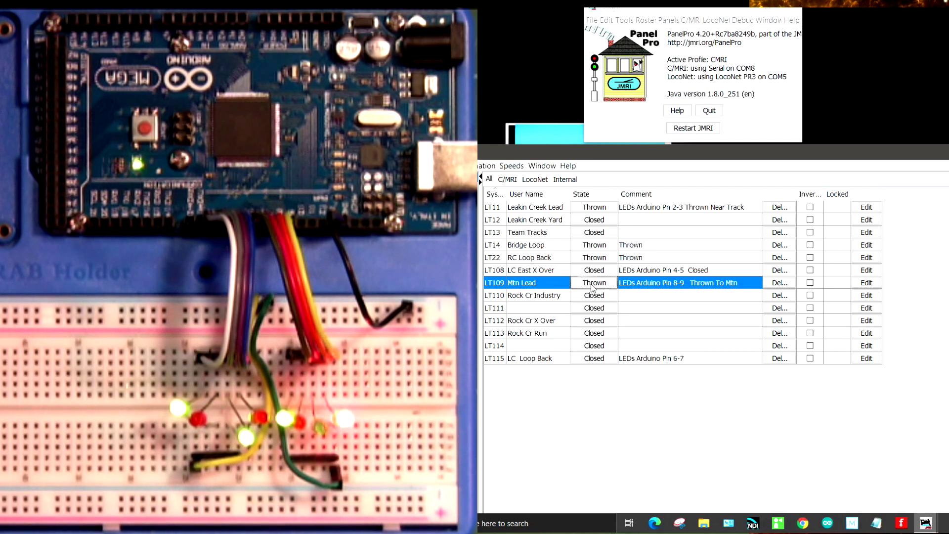
left_click(594, 360)
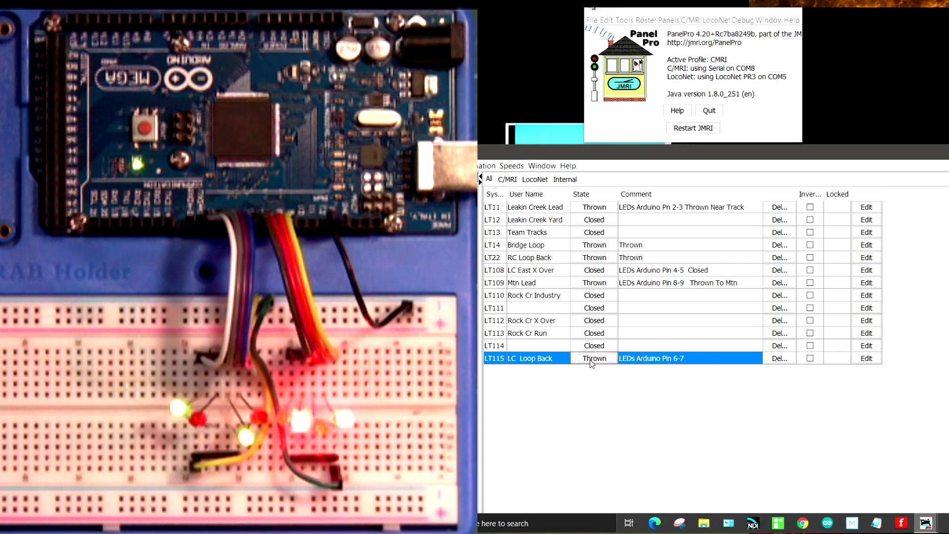
left_click(592, 359)
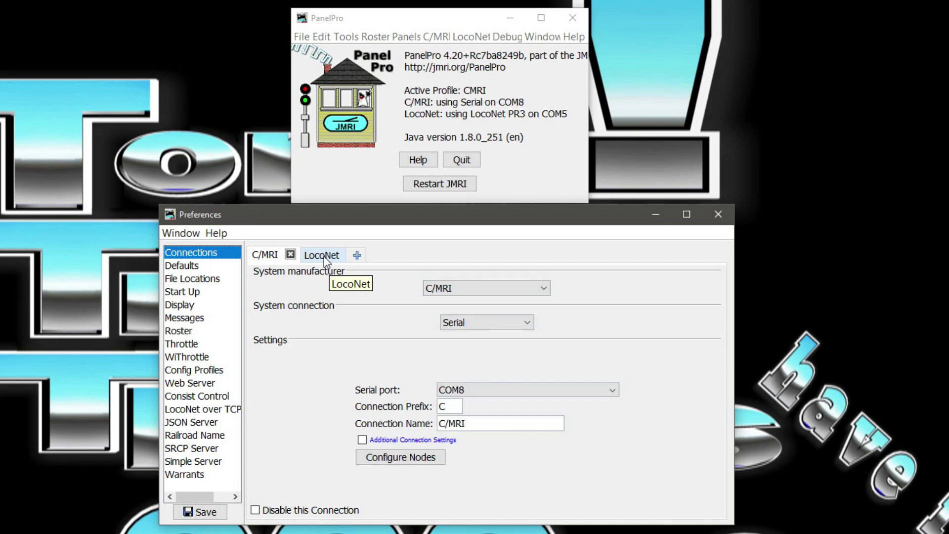
Keep the LocoNet connection's manufacturer as Digitrax and save the connection preferences
left_click(324, 258)
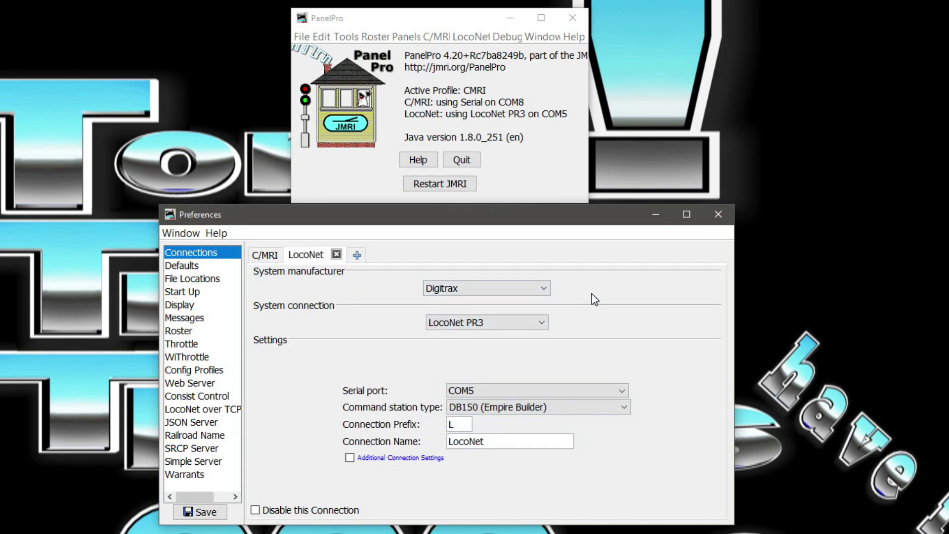
left_click(543, 288)
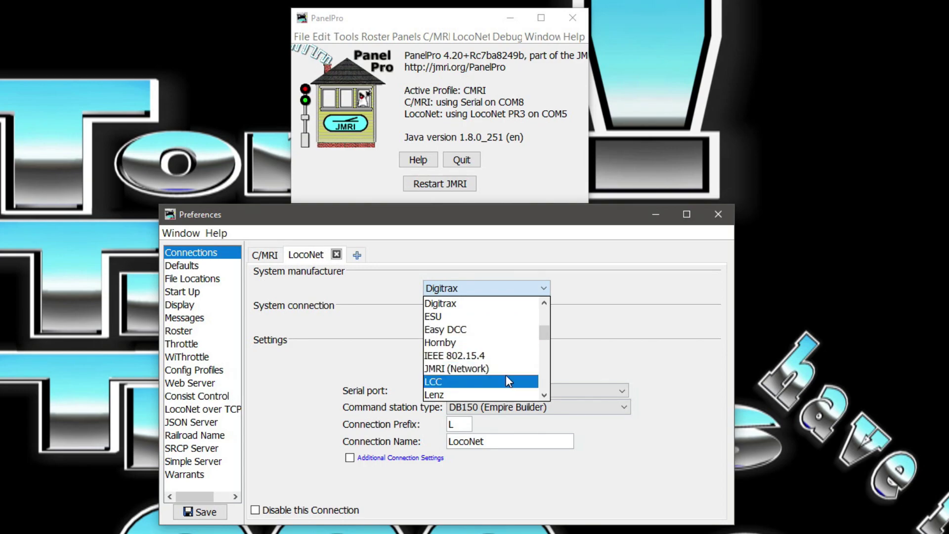
scroll(505, 370, "down", 1)
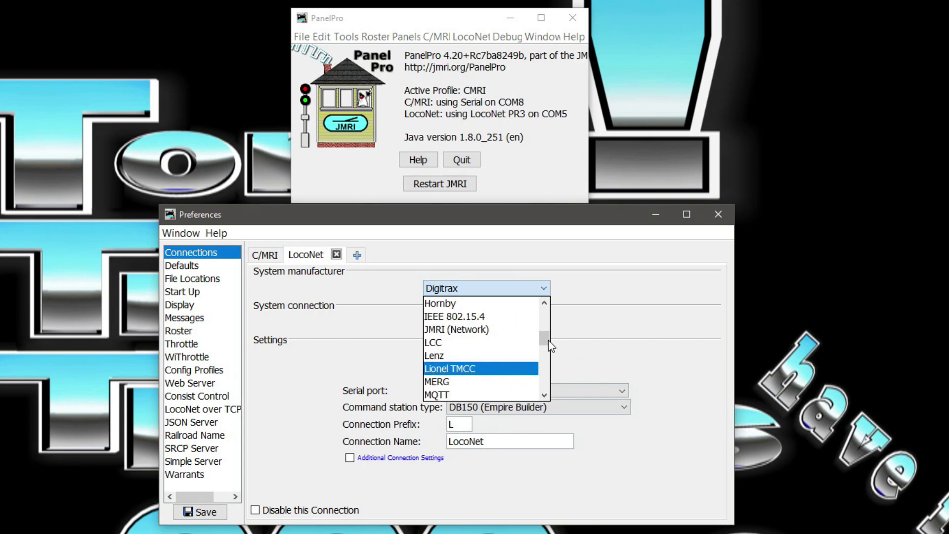
left_click_drag(539, 343, 636, 282)
left_click(635, 282)
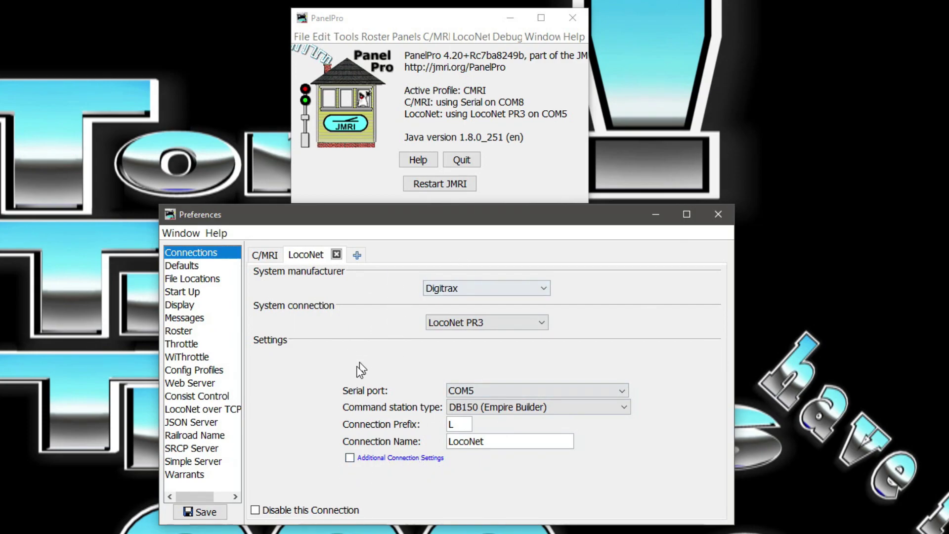
left_click(185, 513)
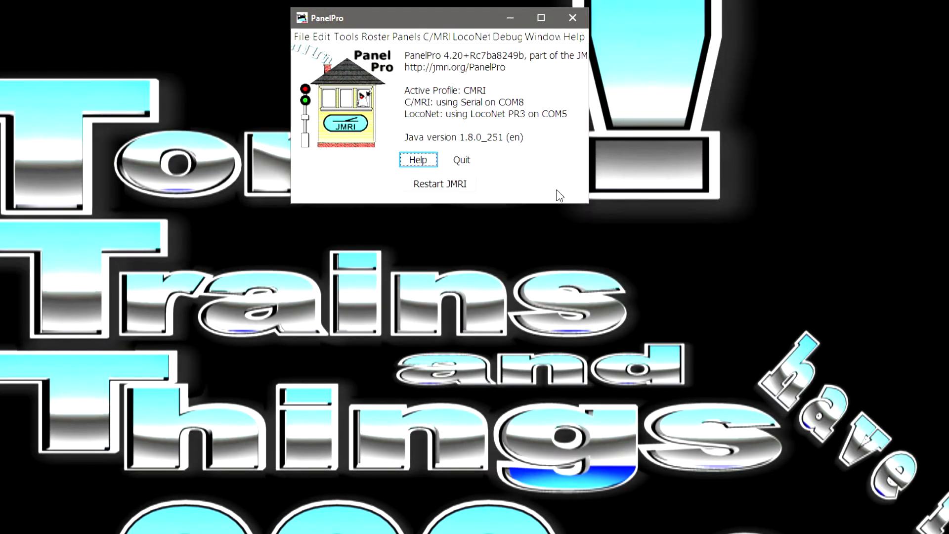
Restart JMRI using the CMRI configuration profile via Edit > Preferences
left_click(322, 37)
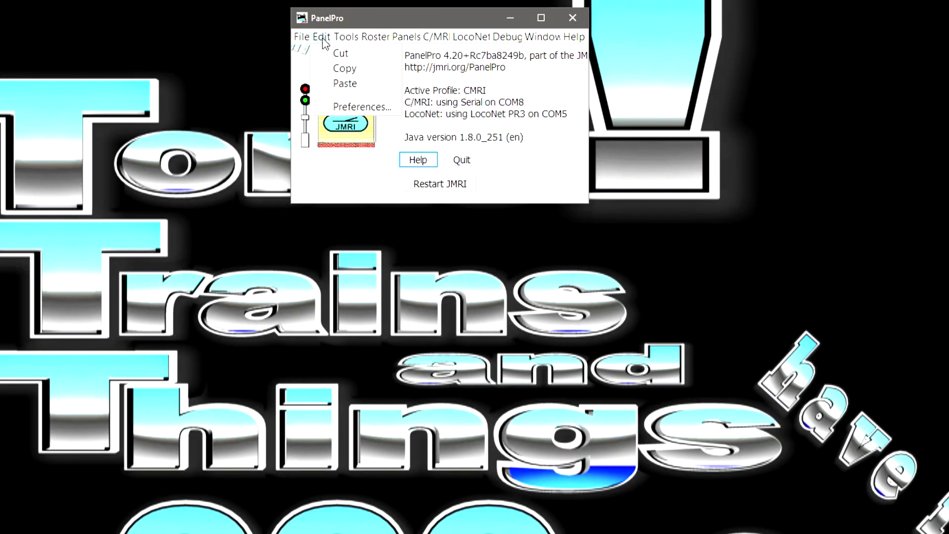
left_click(346, 108)
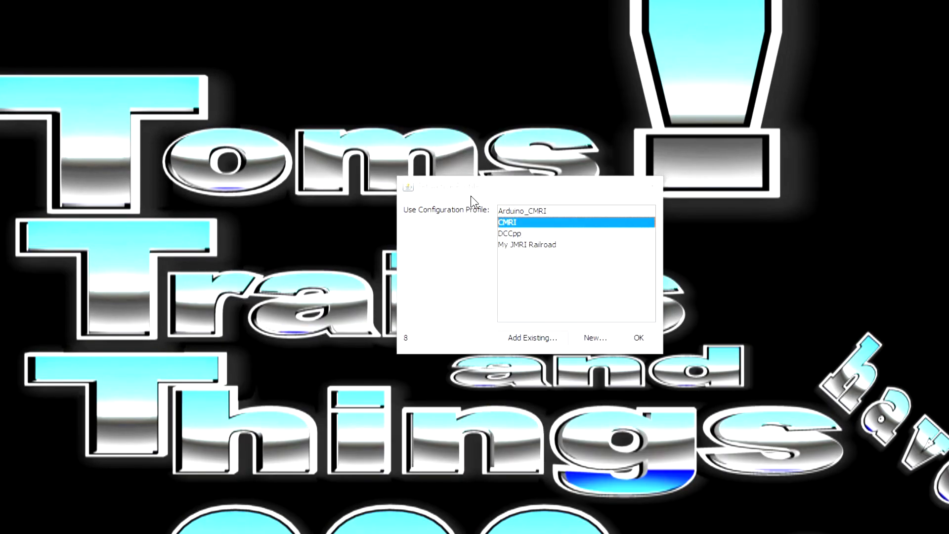
left_click(648, 342)
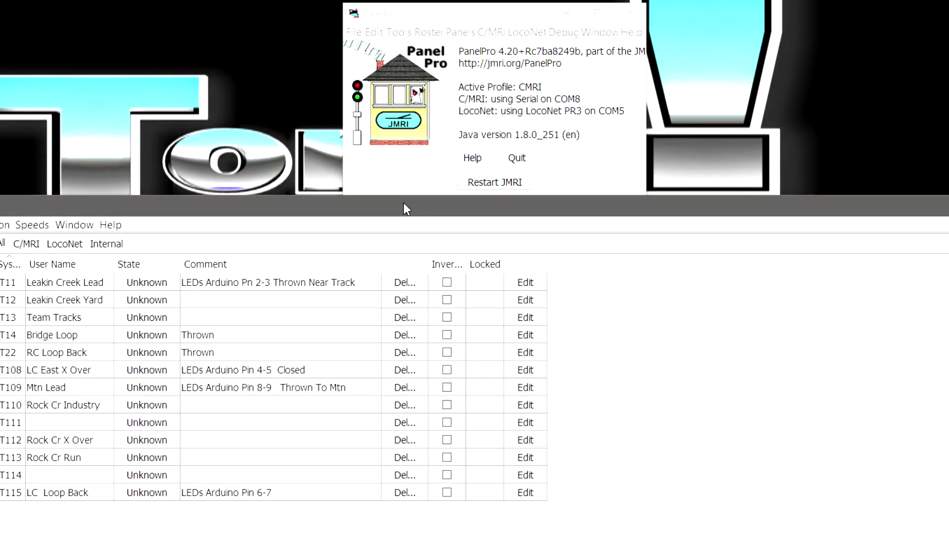
Move the turnout table window up and to the right
left_click_drag(438, 221, 454, 209)
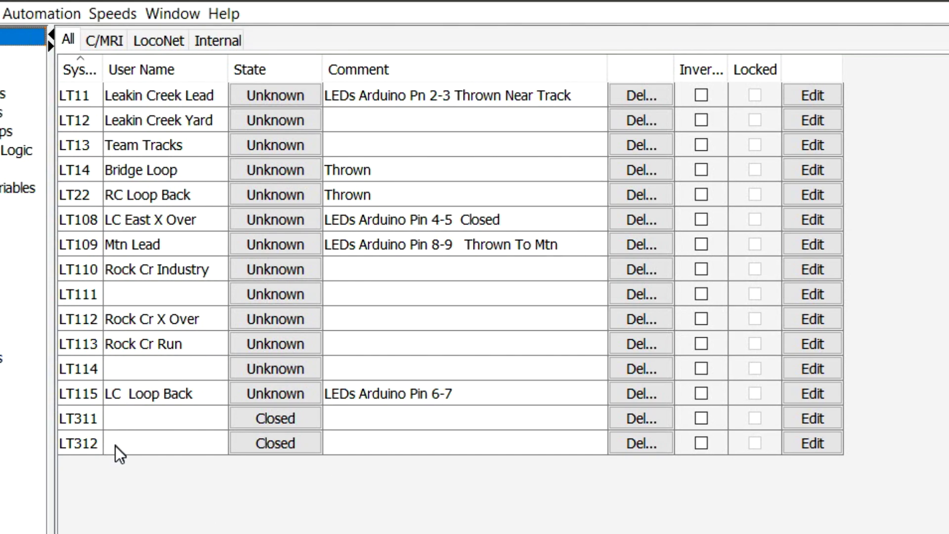
Enter 'New Entry1' as LT311's user name and begin editing its comment
double_click(130, 425)
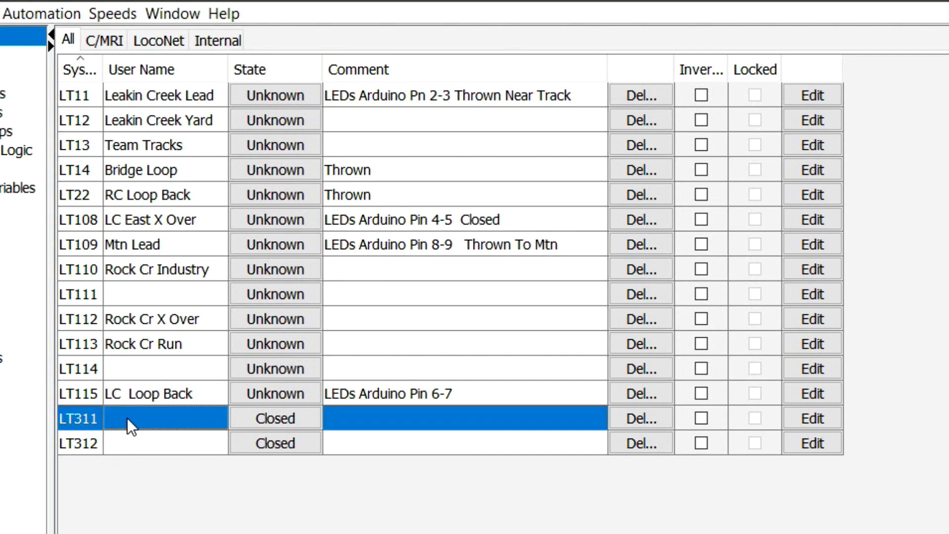
type("New")
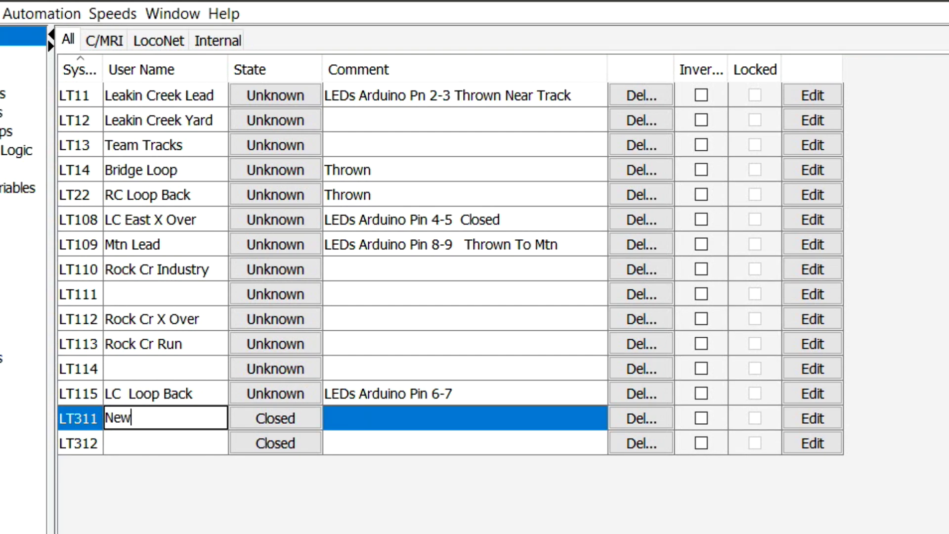
type(" Entry1")
key("Return")
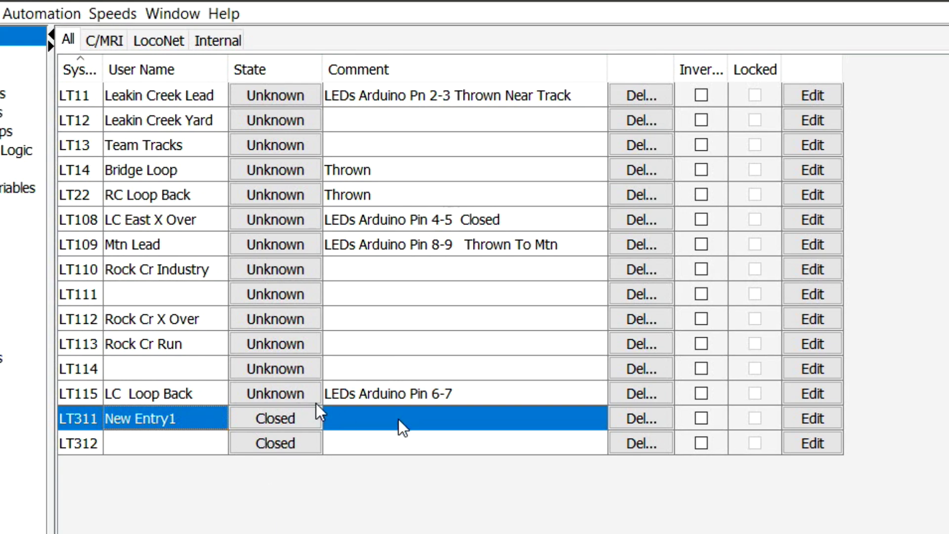
left_click(364, 414)
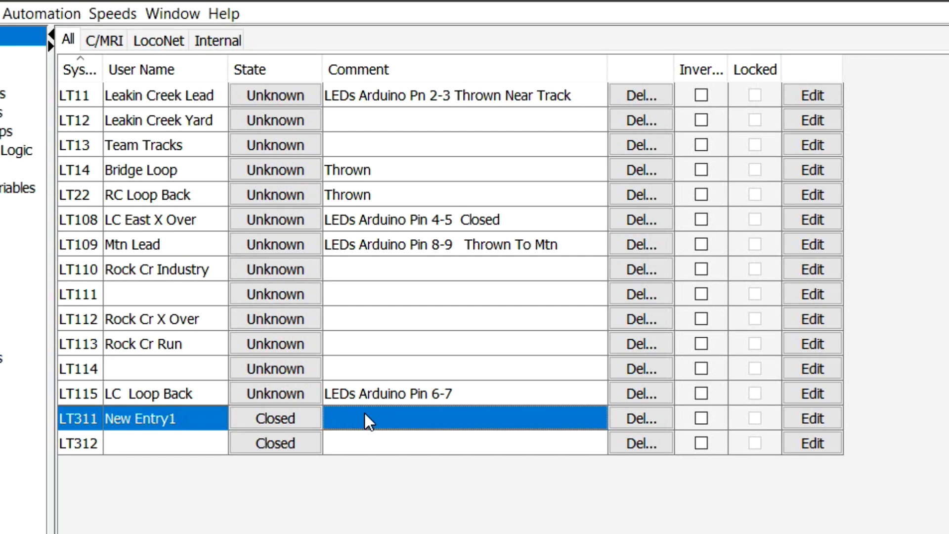
double_click(364, 412)
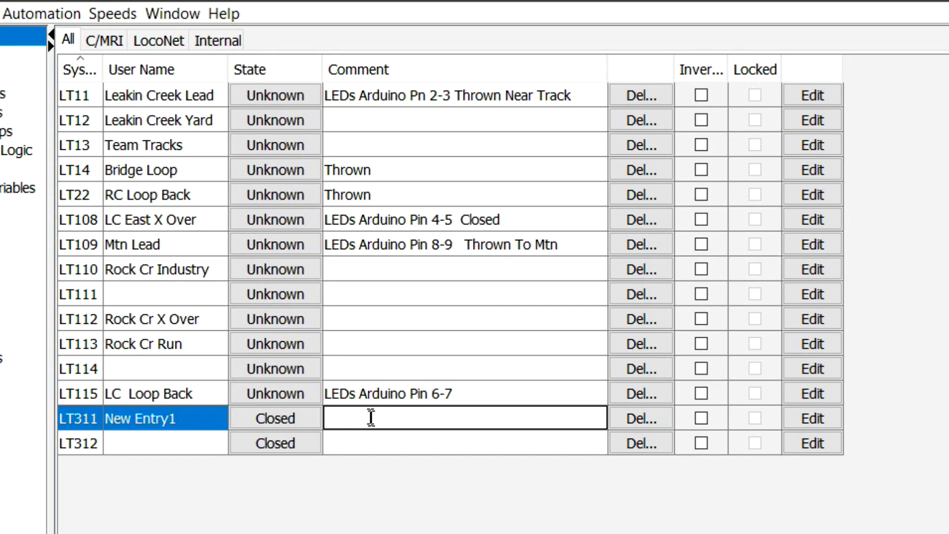
Close LT311's edit settings, then read the full LEDs Arduino comment on LT11 Leakin Creek Lead
left_click(814, 421)
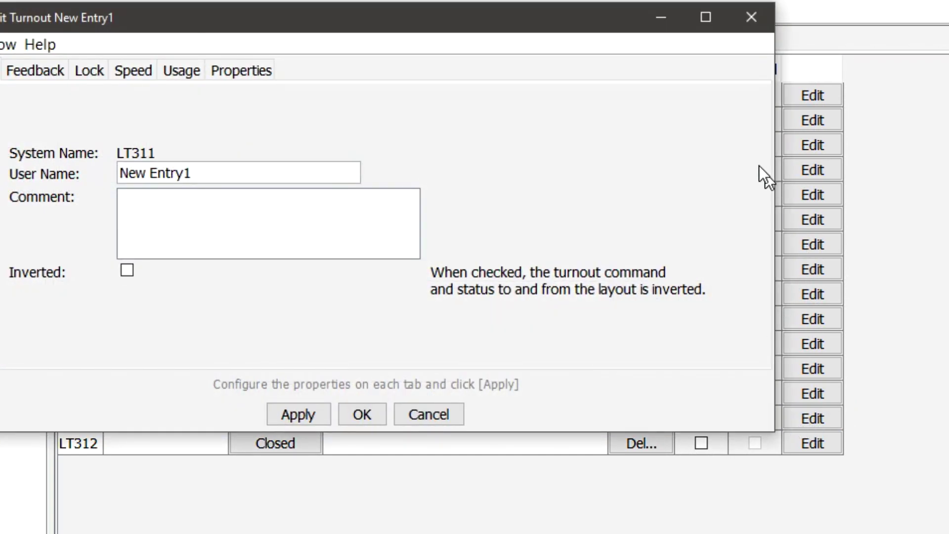
left_click(765, 18)
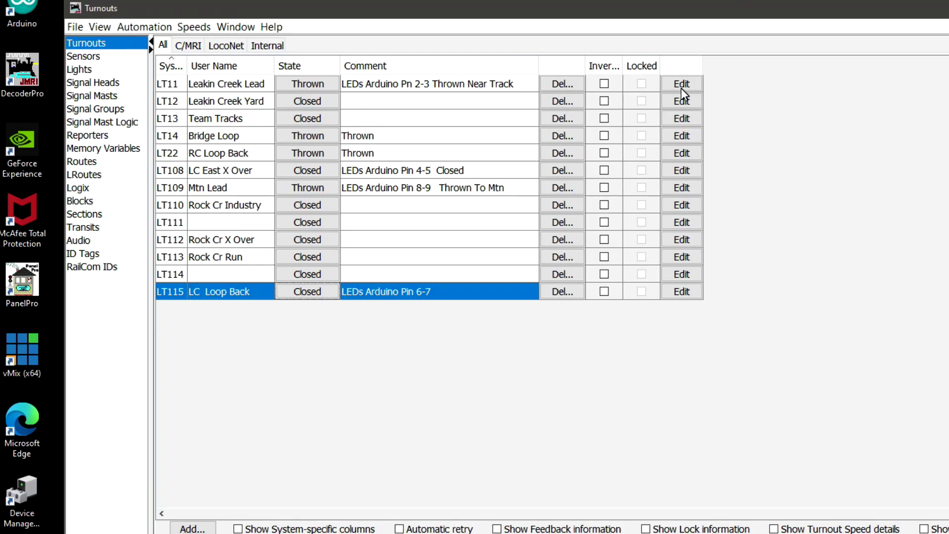
left_click(680, 142)
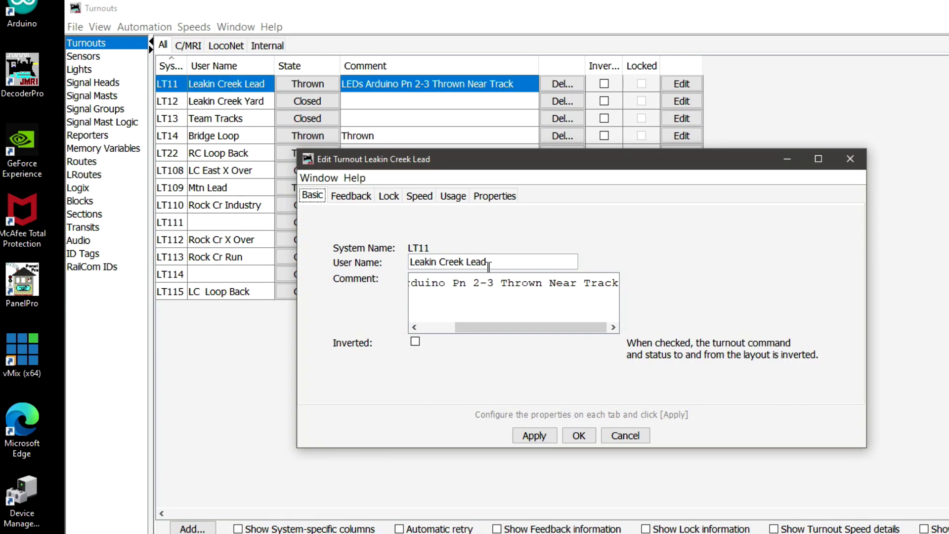
left_click(412, 289)
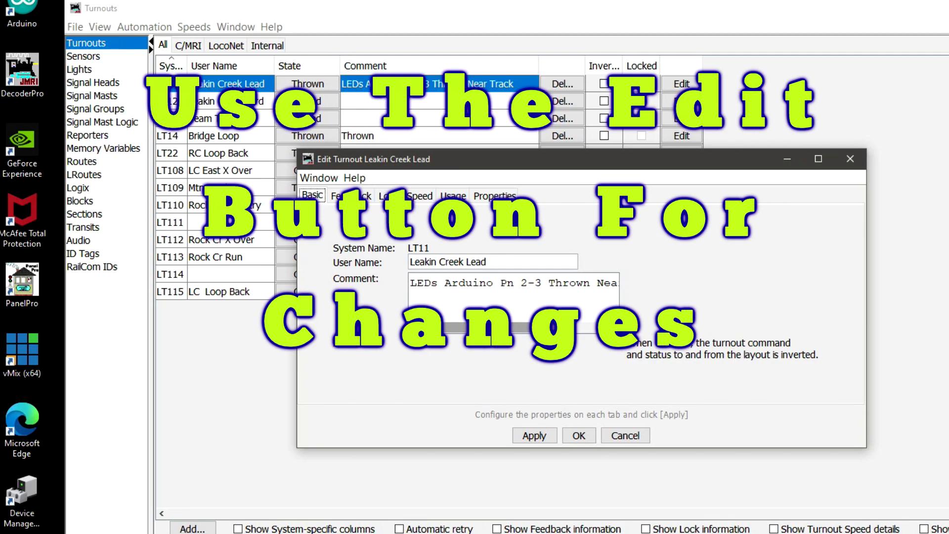
scroll(531, 326, "right", 3)
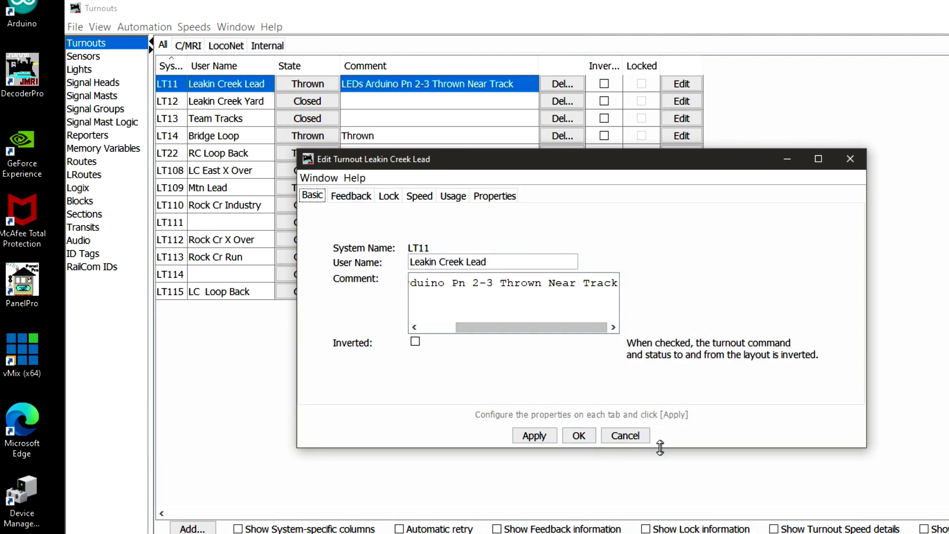
left_click(578, 437)
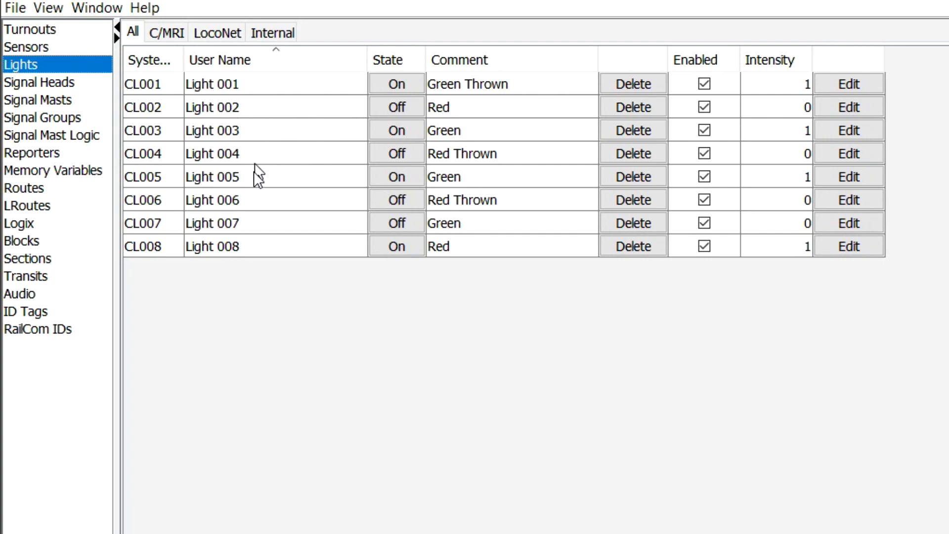
Switch Light 001 off and back on to test it
left_click(403, 85)
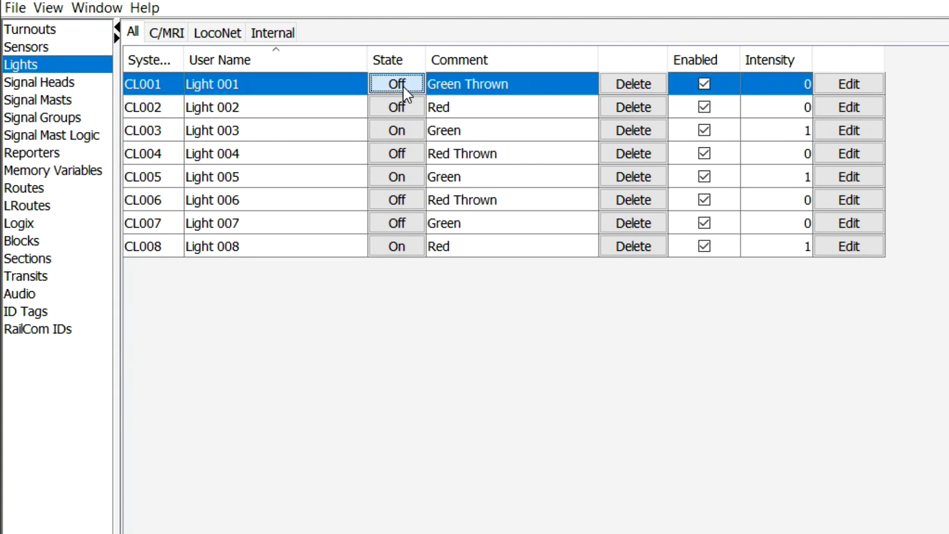
left_click(402, 85)
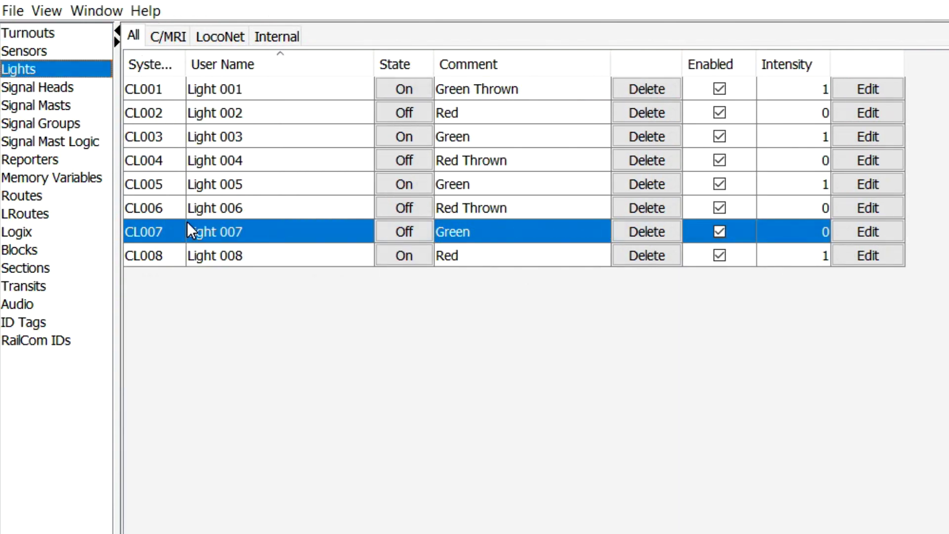
Give light CL007 a By Turnout Status controller turning it ON when Mtn Lead is Closed
left_click(871, 234)
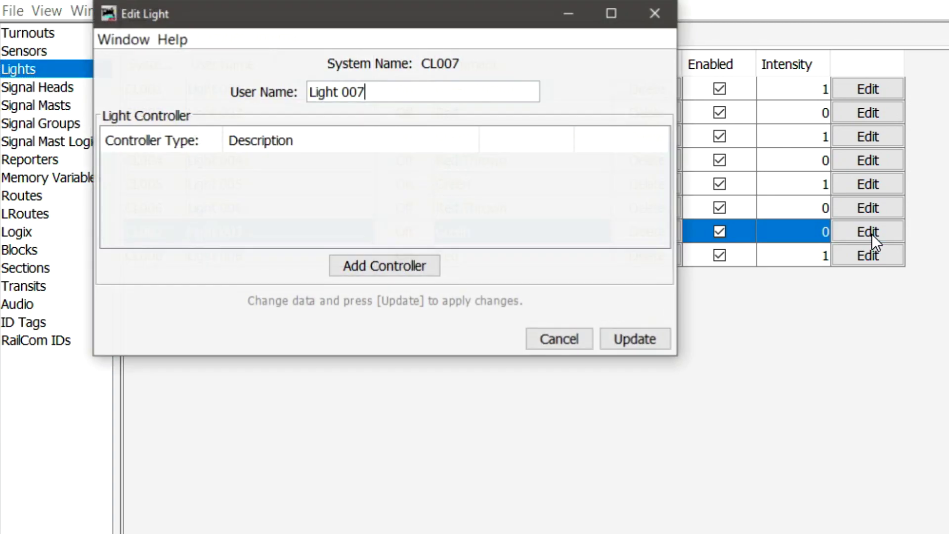
left_click(384, 266)
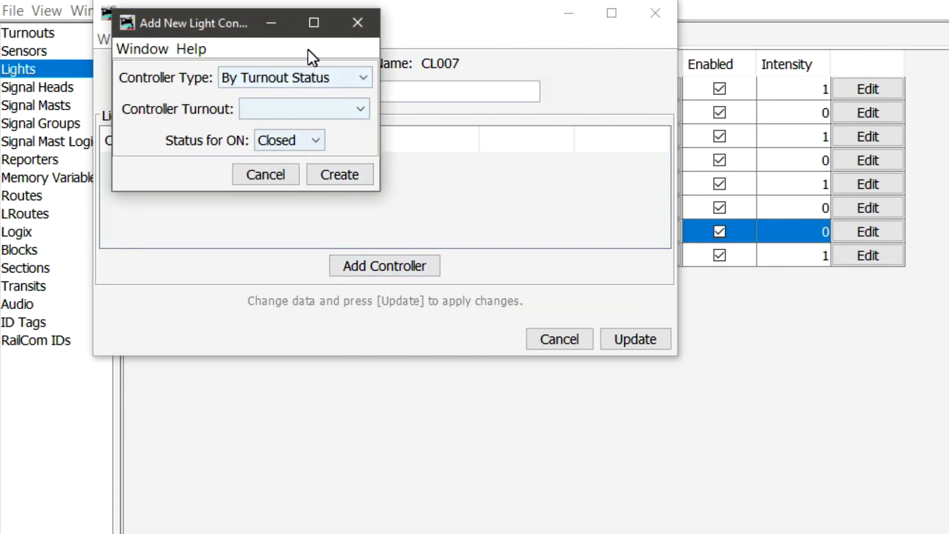
left_click(364, 111)
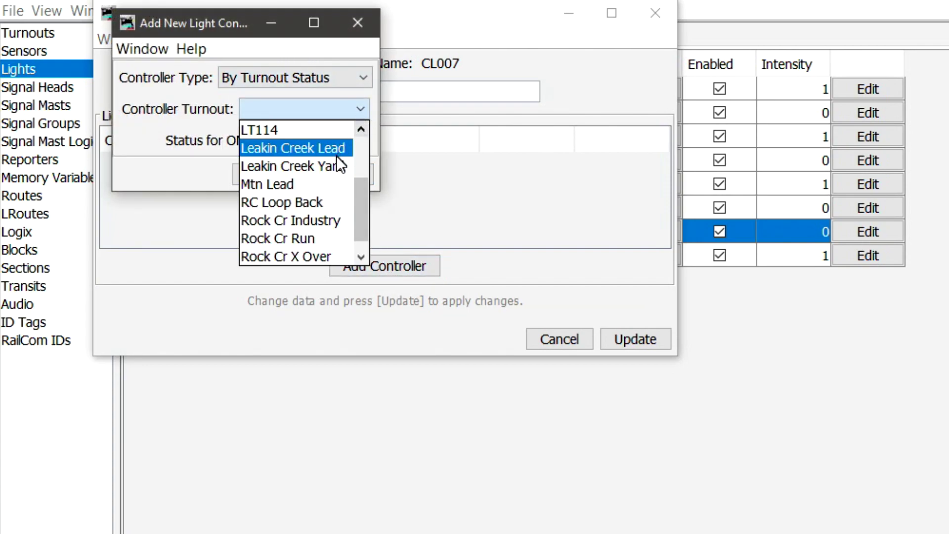
scroll(359, 205, "down", 1)
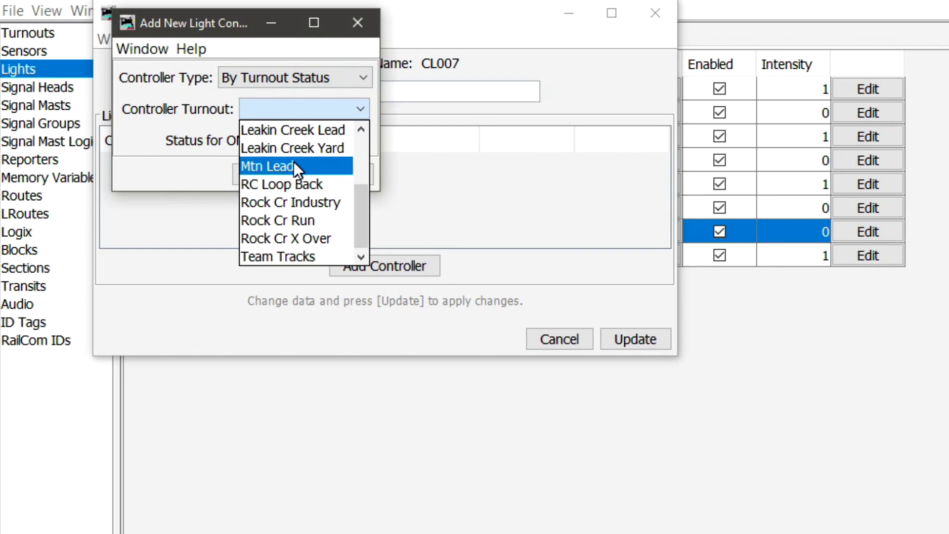
left_click(291, 165)
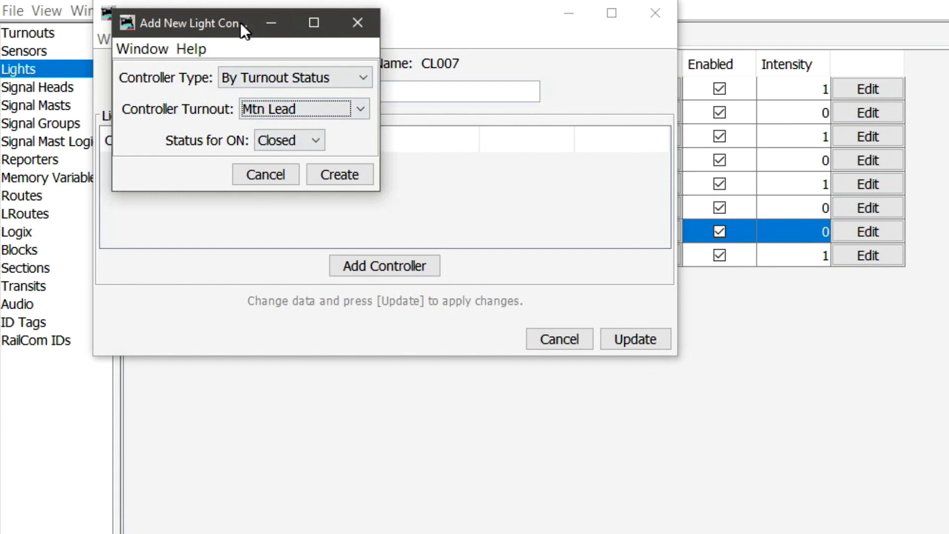
left_click_drag(235, 21, 318, 108)
left_click(423, 263)
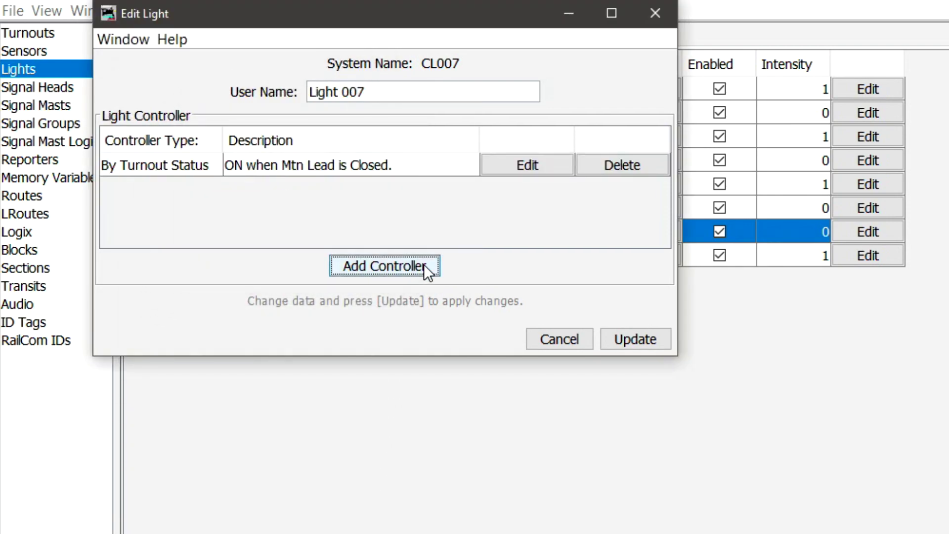
left_click(627, 349)
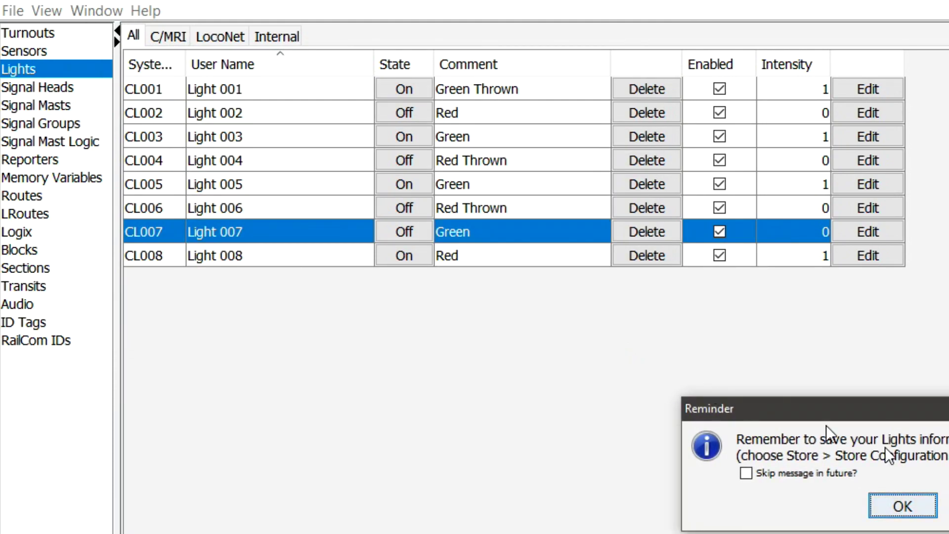
left_click(909, 505)
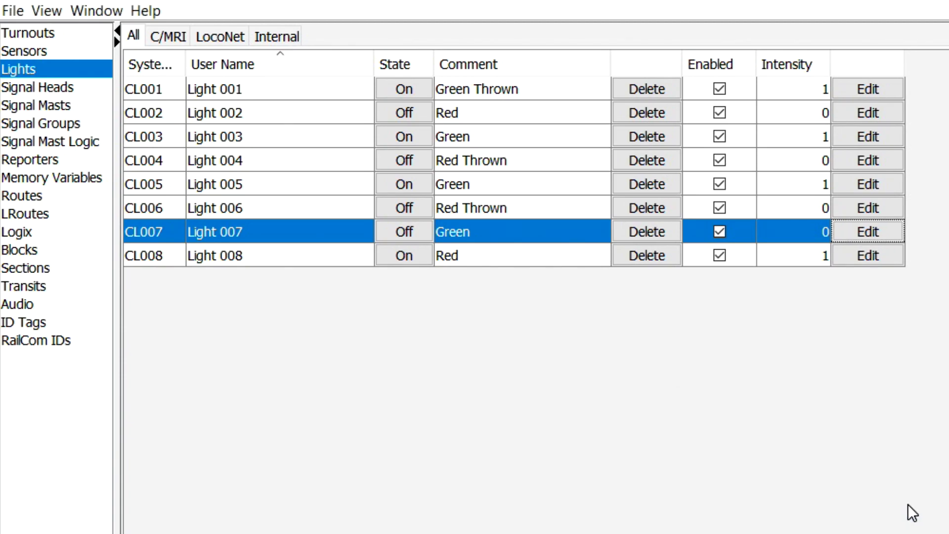
Give light CL008 a Mtn Lead turnout controller turning it ON when Thrown
left_click(875, 256)
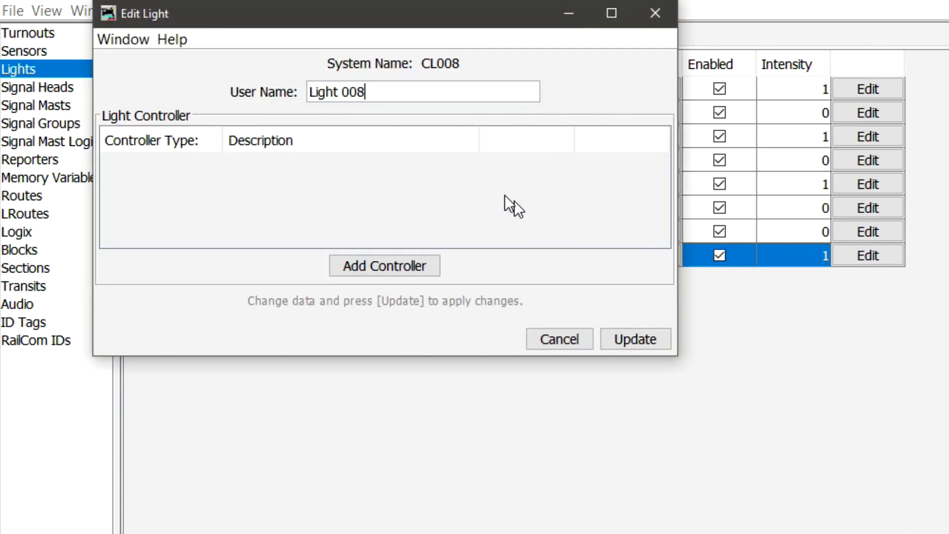
left_click(398, 266)
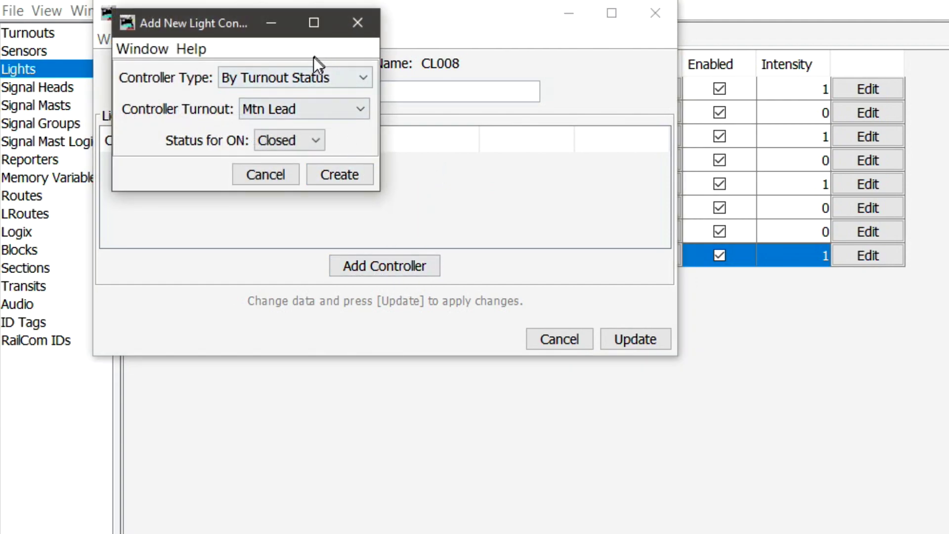
left_click(316, 141)
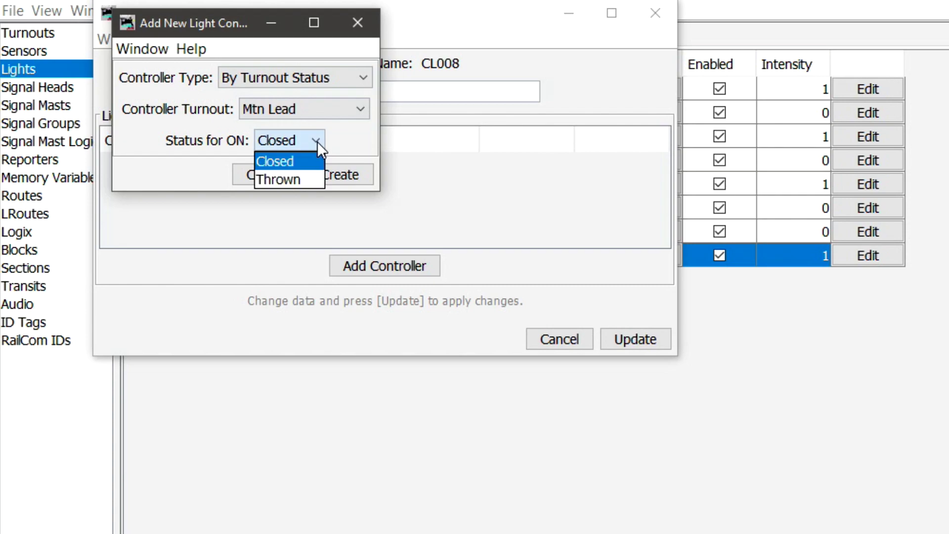
left_click(287, 179)
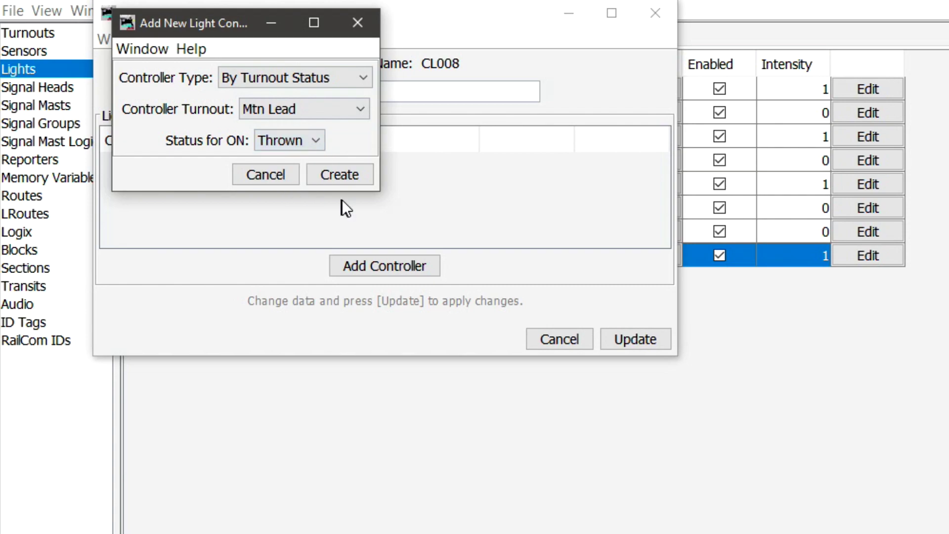
left_click(350, 178)
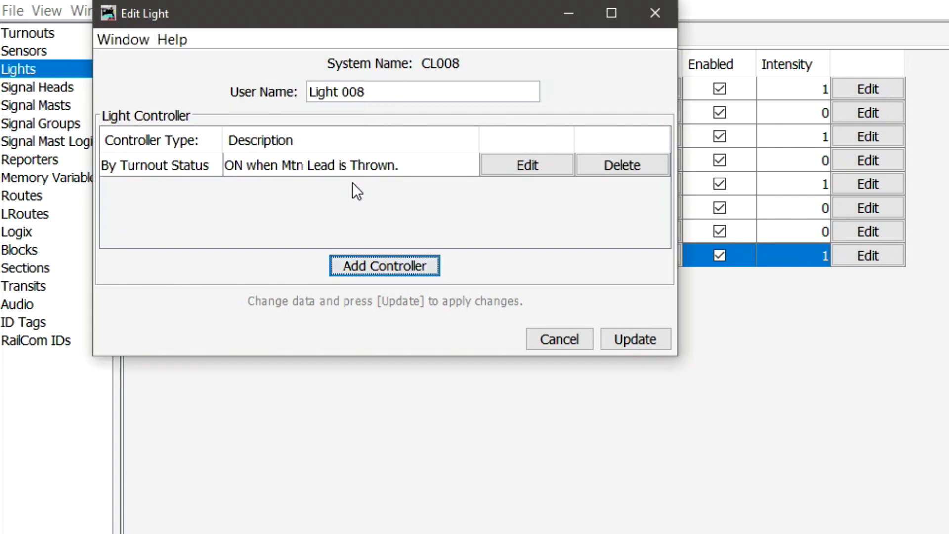
left_click(653, 340)
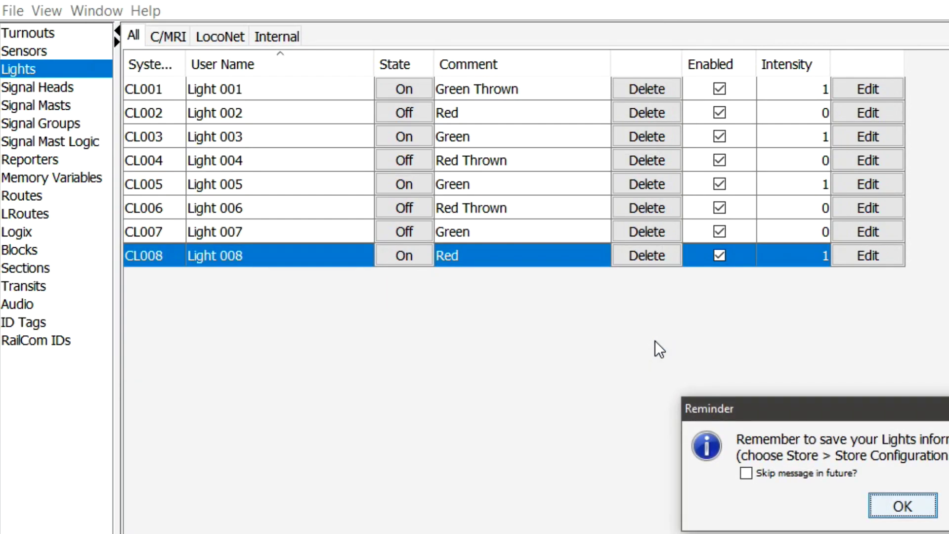
left_click(915, 514)
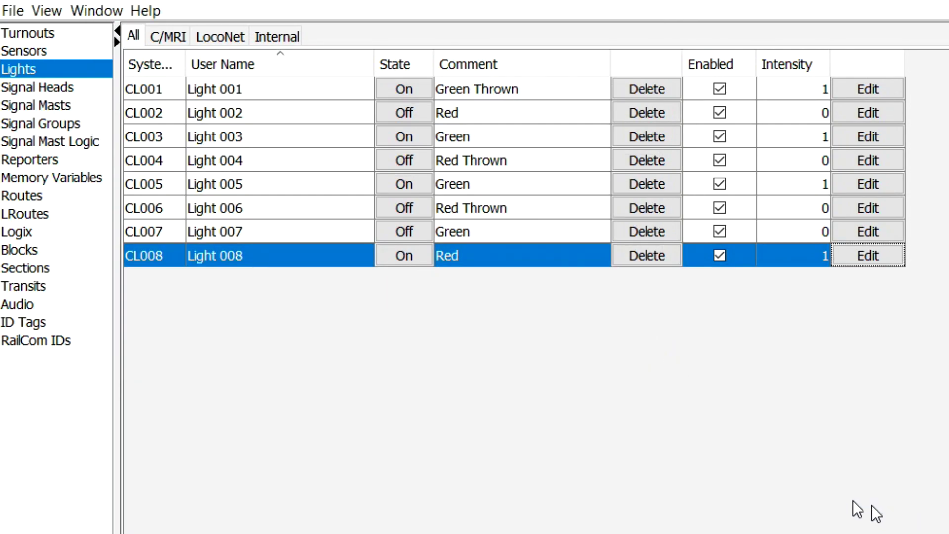
Store the configuration only to Arduino LEDs.xml, overwriting the existing file
left_click(15, 11)
mouse_move(66, 55)
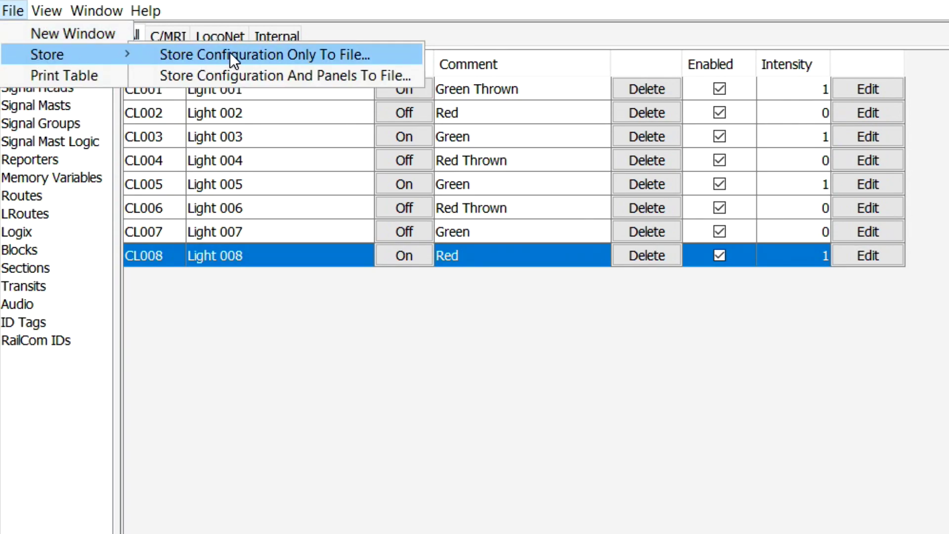
left_click(230, 52)
left_click(299, 224)
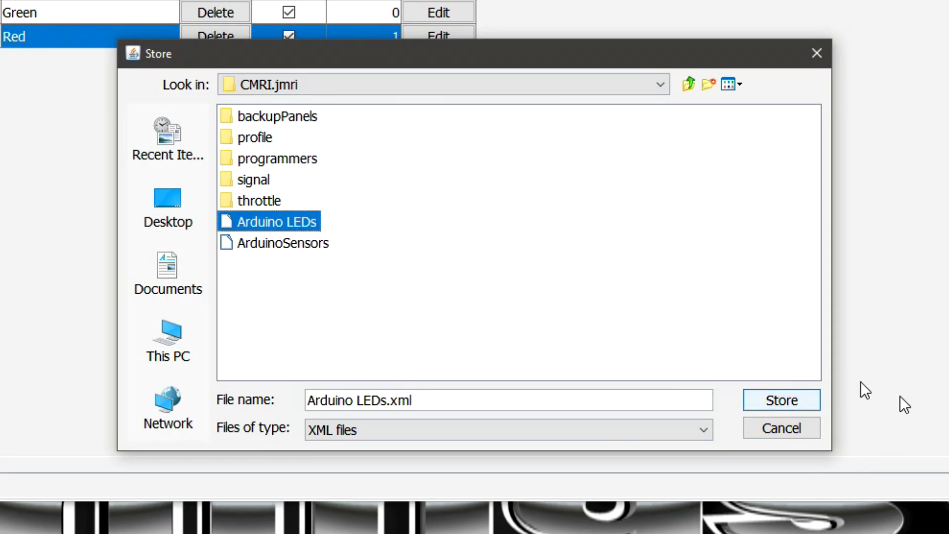
left_click(774, 398)
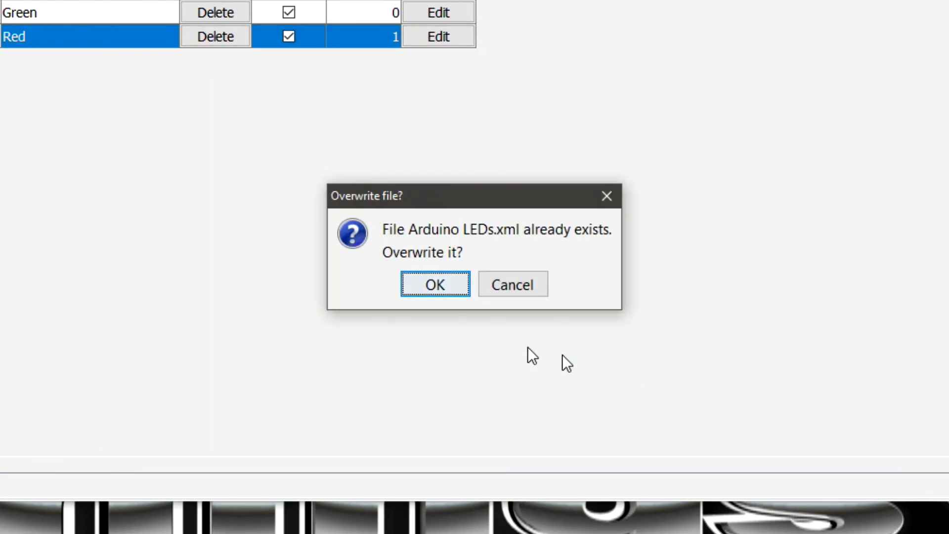
left_click(435, 284)
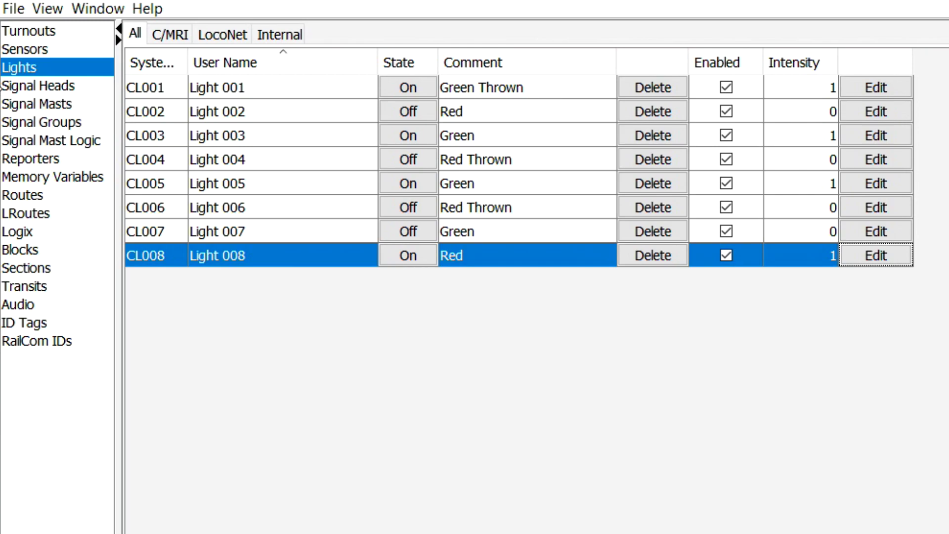
left_click(27, 30)
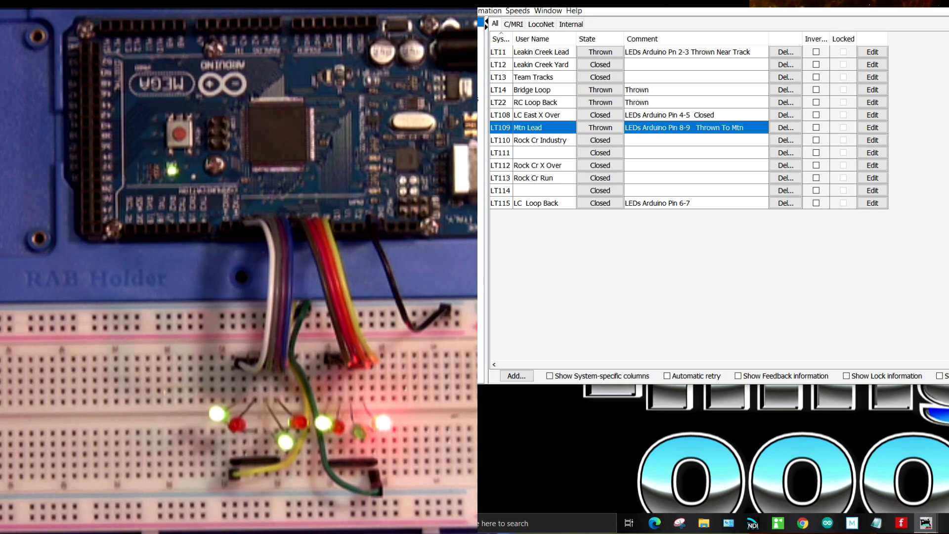
Toggle Mtn Lead Closed, Thrown, Closed, then Thrown again to test the CL007/CL008 LEDs
left_click(600, 128)
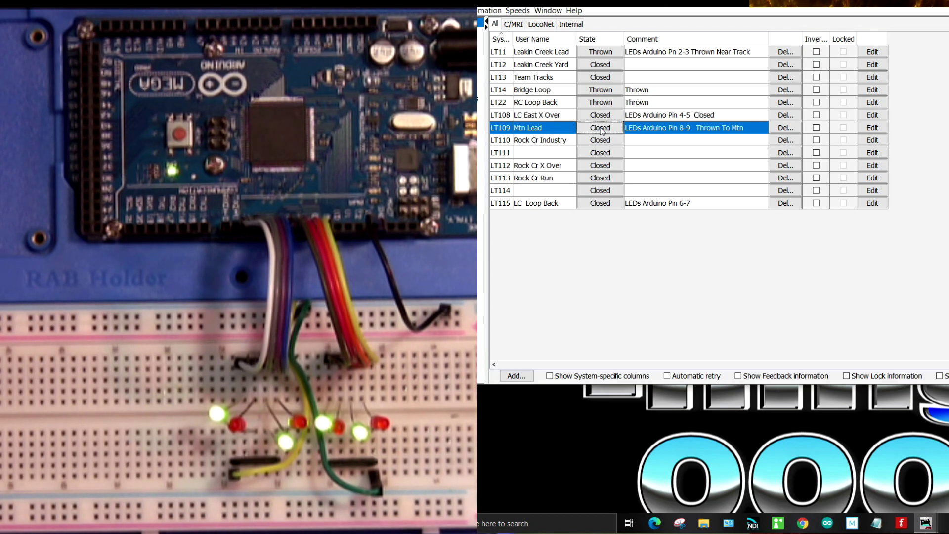
left_click(601, 129)
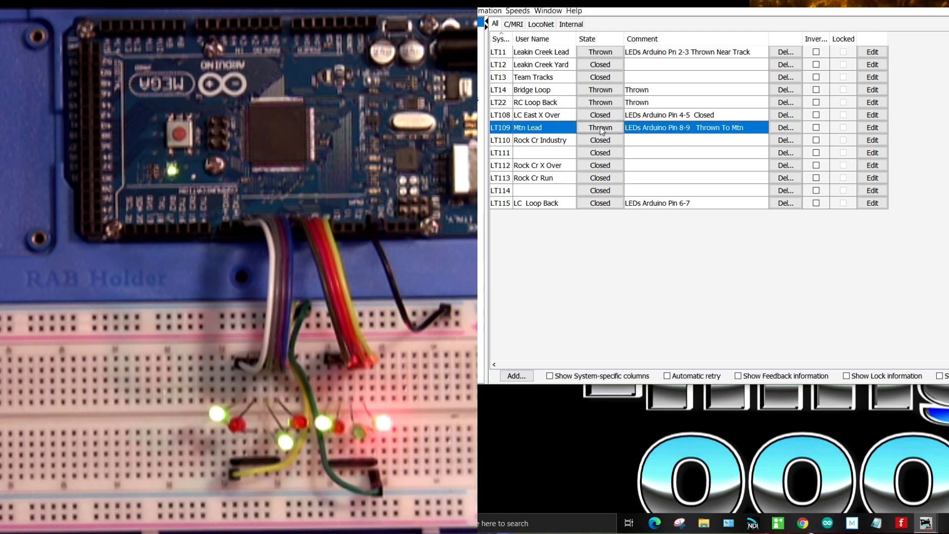
left_click(601, 128)
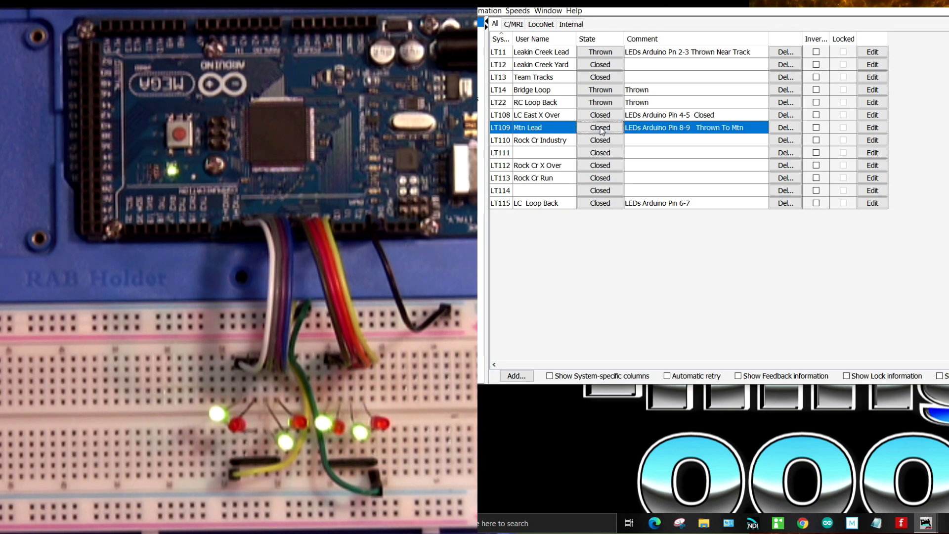
left_click(601, 129)
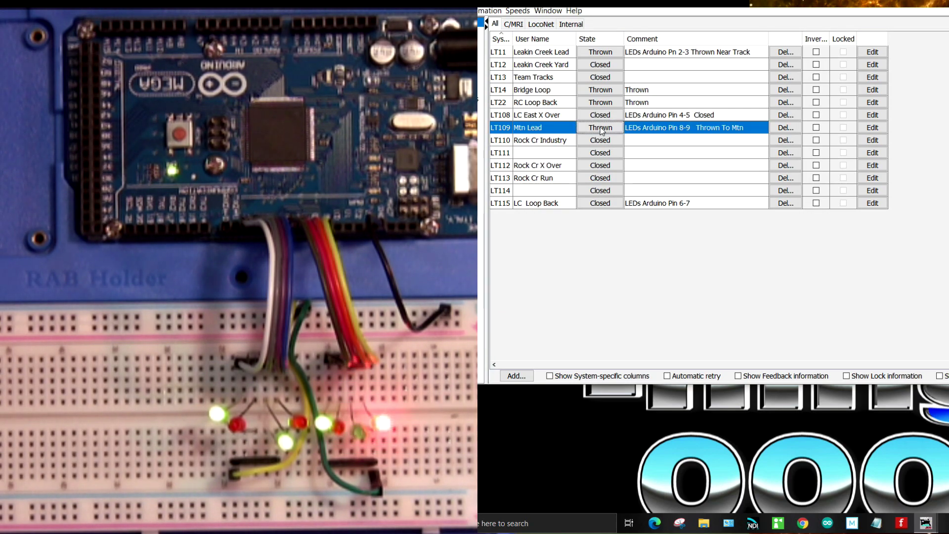